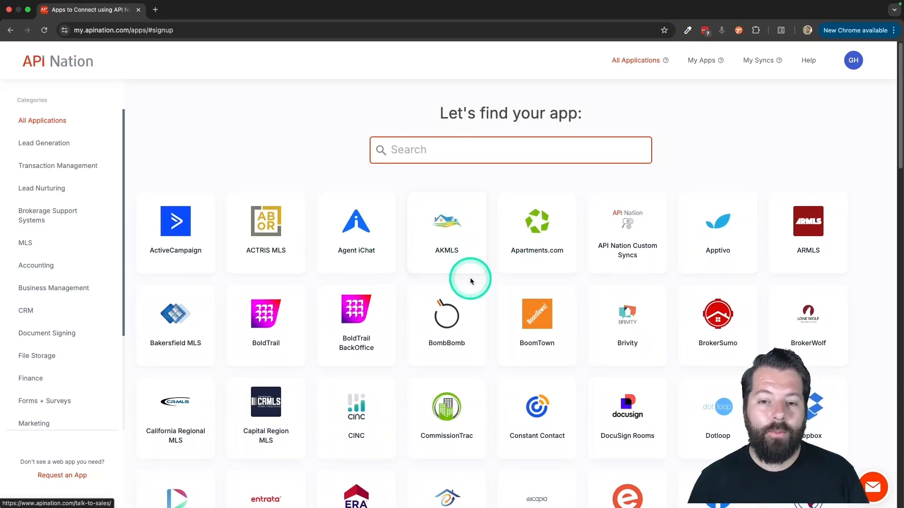
Open the KW Command app from the list of all applications.
scroll(485, 314, "down", 2)
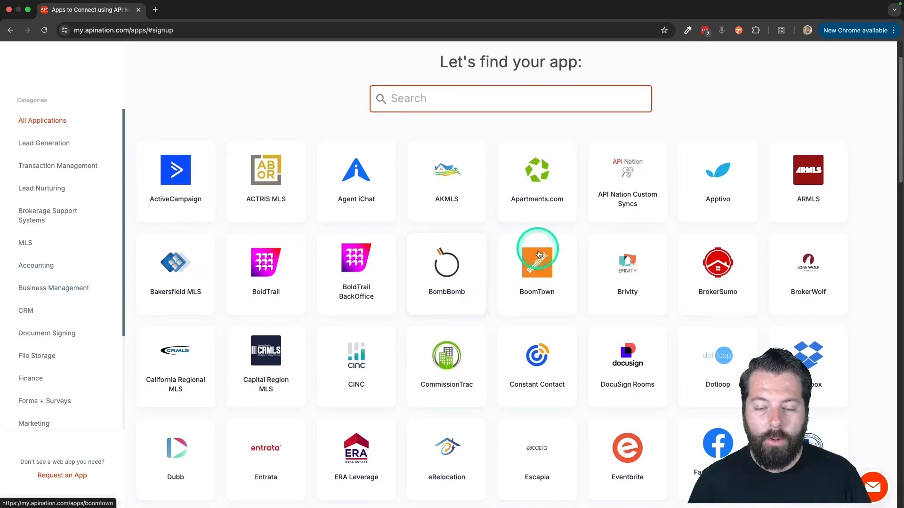
scroll(488, 238, "down", 3)
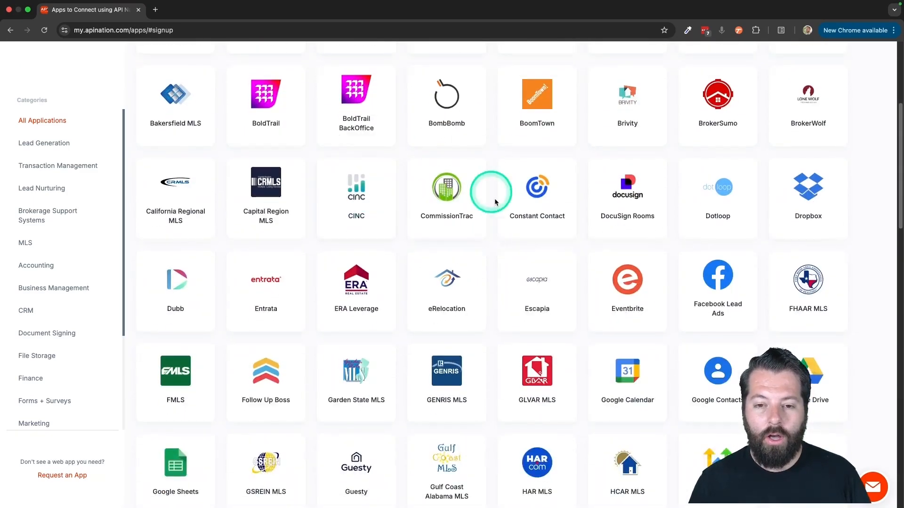
scroll(450, 266, "down", 3)
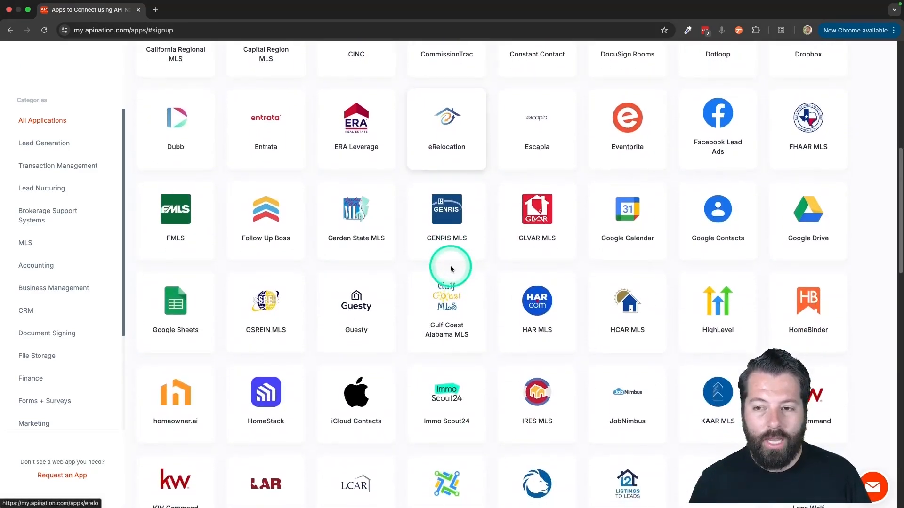
scroll(450, 264, "down", 1)
scroll(699, 290, "down", 1)
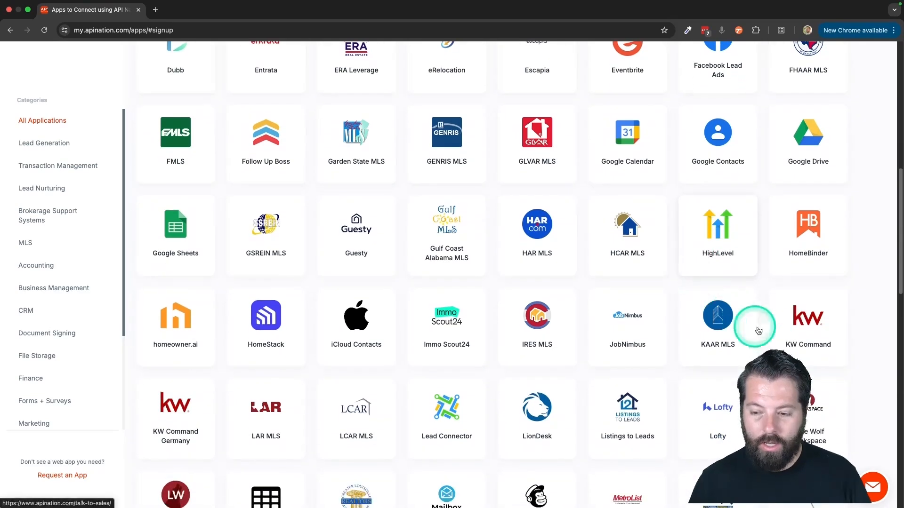
scroll(804, 330, "up", 1)
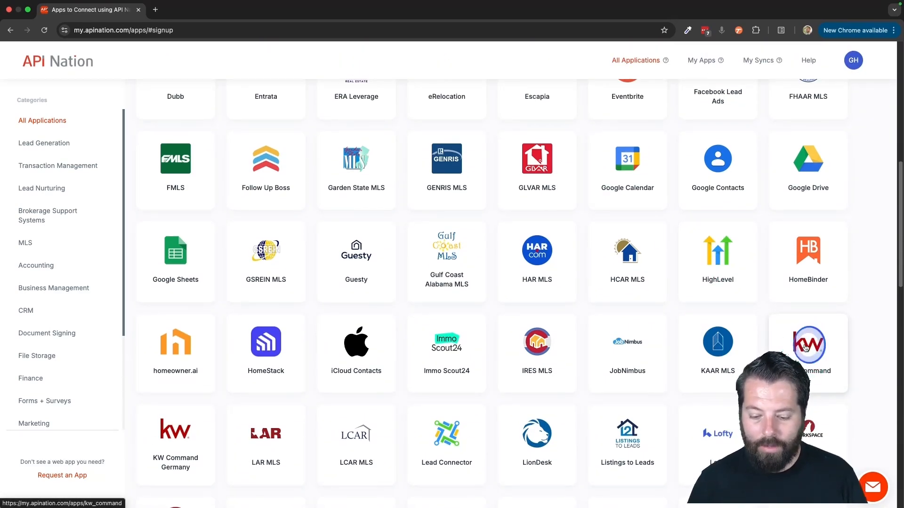
Choose Facebook Lead Ads as the app to sync with KW Command.
scroll(635, 295, "down", 2)
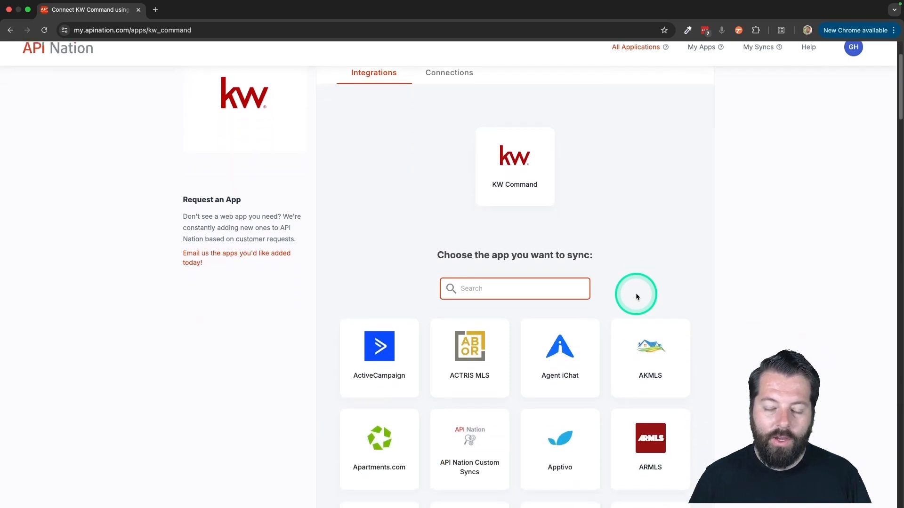
scroll(530, 297, "down", 6)
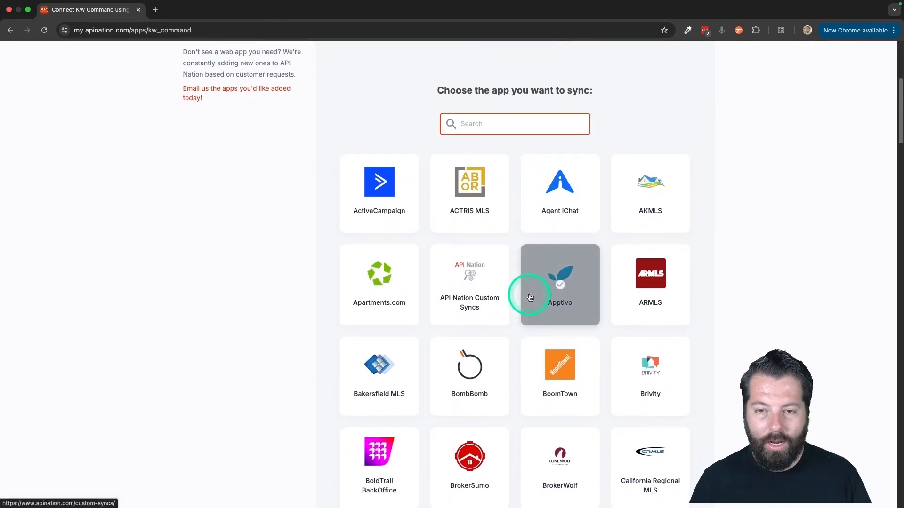
scroll(530, 298, "down", 7)
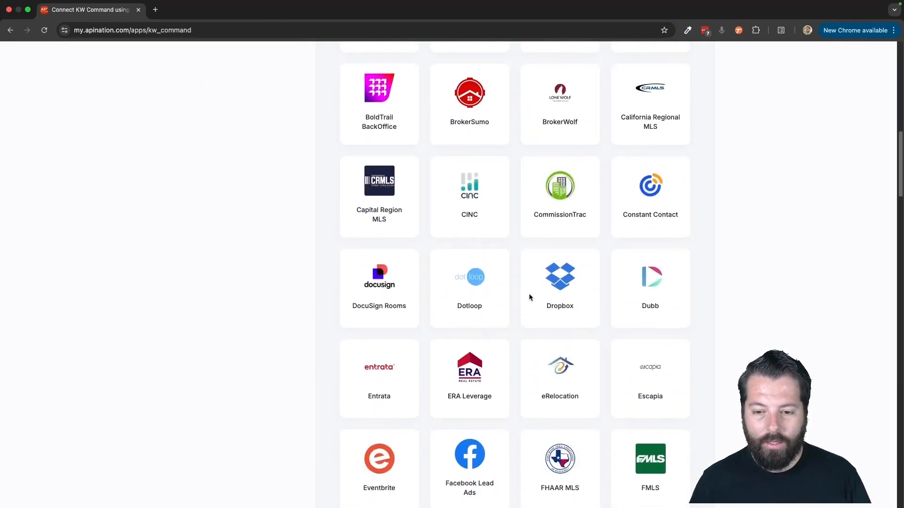
left_click(465, 273)
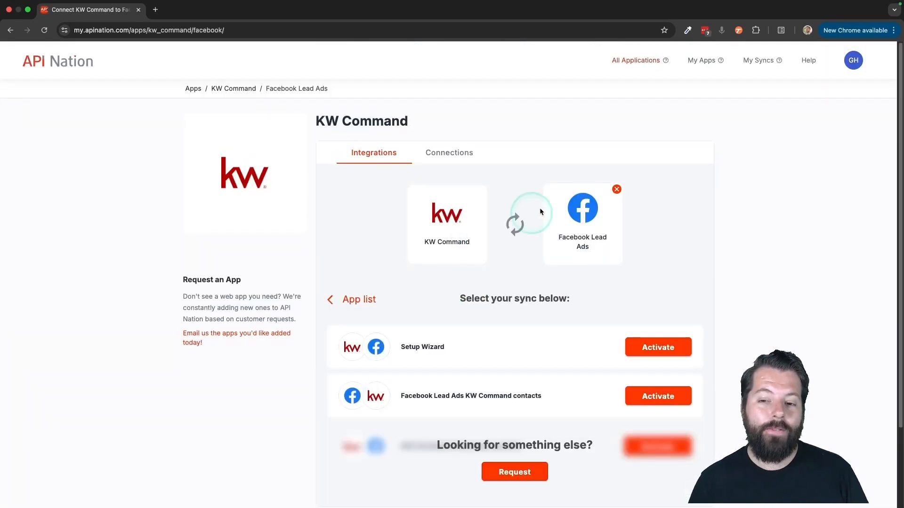
left_click(577, 240)
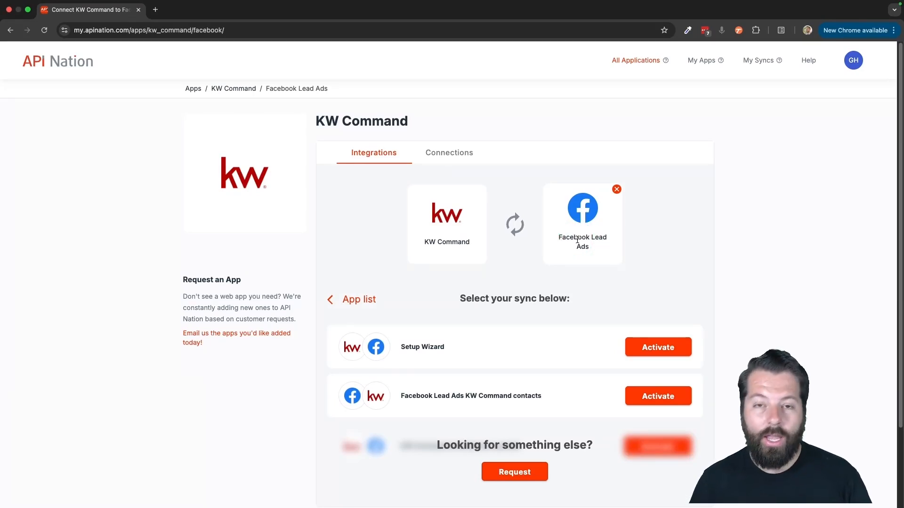
left_click(529, 226)
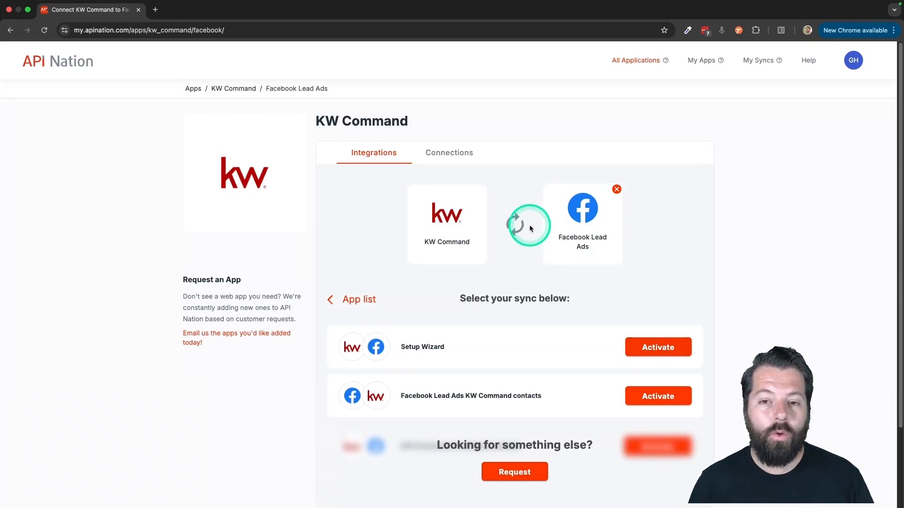
left_click(589, 240)
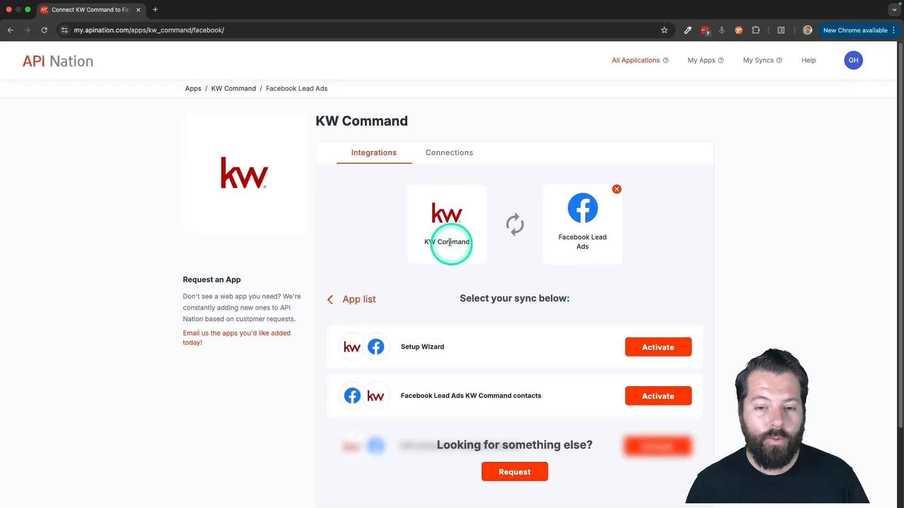
Activate the "Facebook Lead Ads KW Command contacts" sync.
scroll(524, 369, "down", 3)
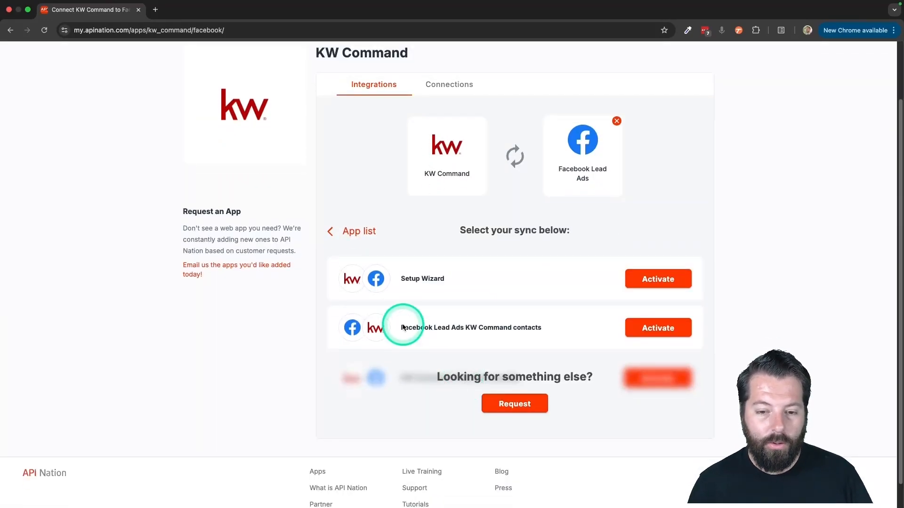
left_click_drag(401, 329, 537, 325)
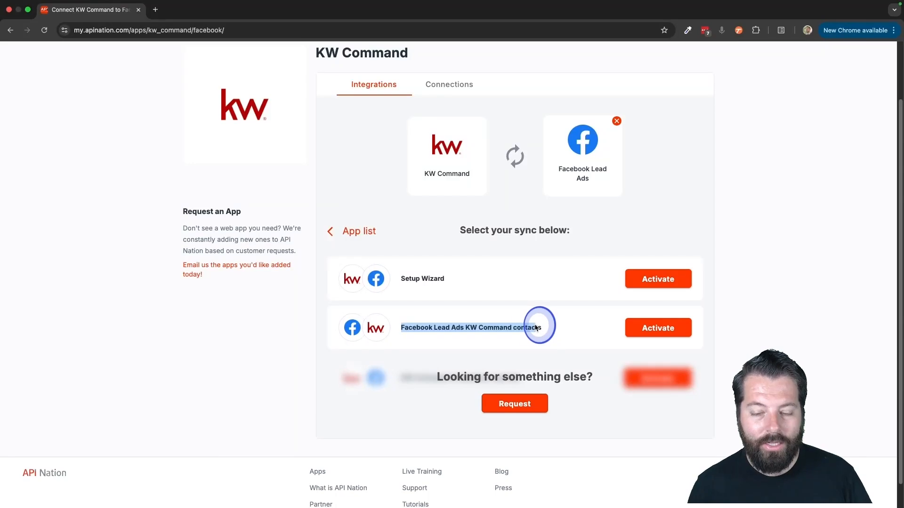
left_click(646, 331)
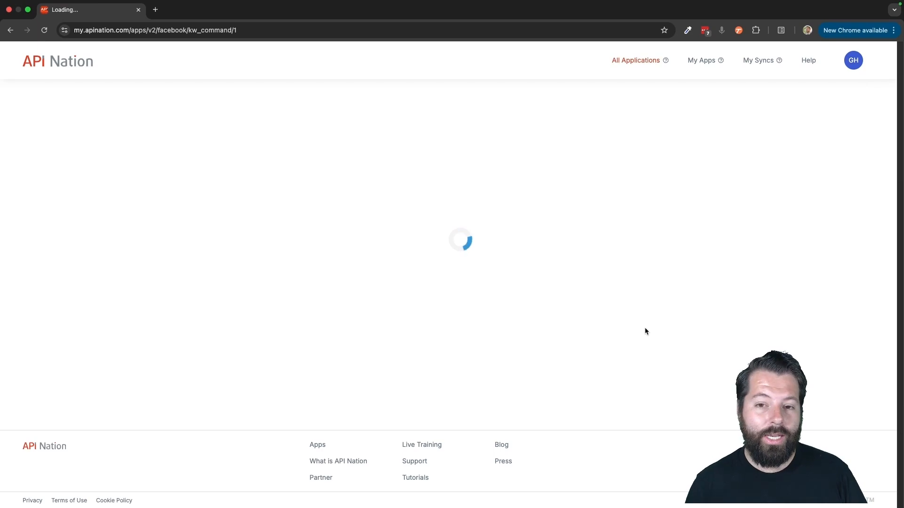
Connect Facebook Lead Ads by reconnecting the existing Facebook account to Apination.
left_click(587, 248)
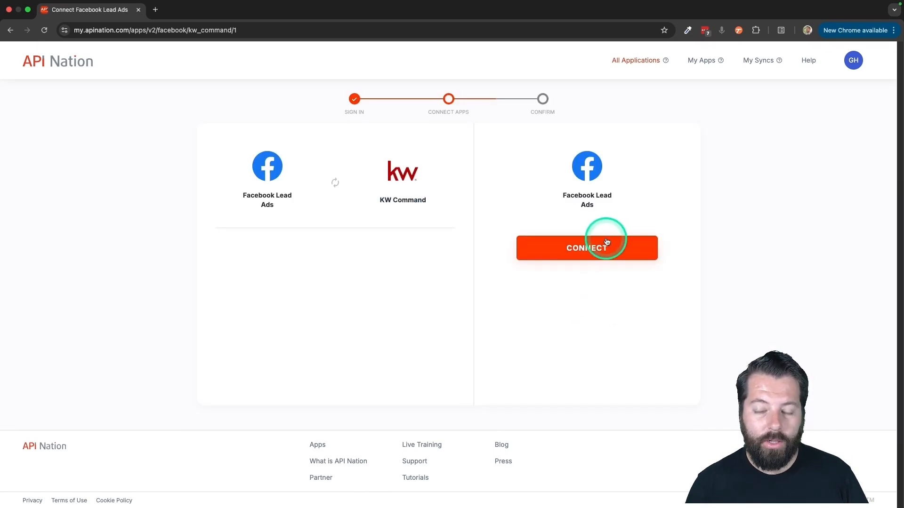
left_click(591, 246)
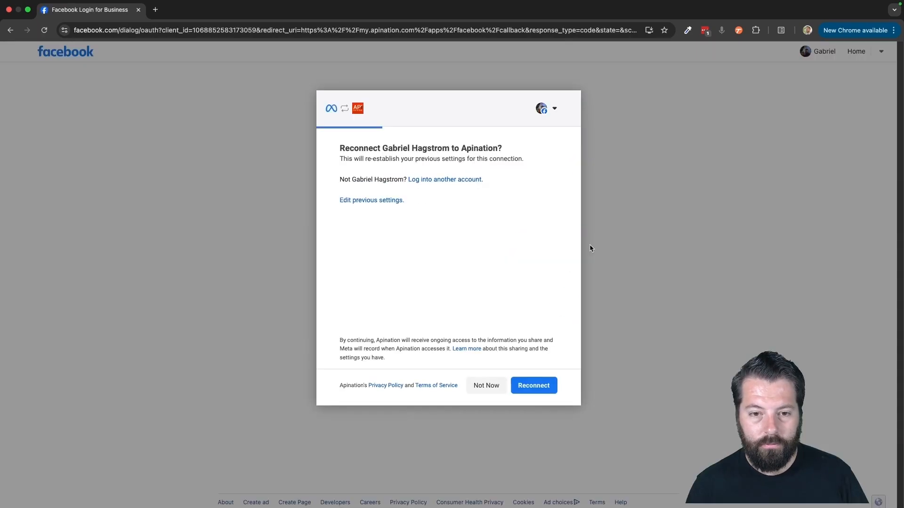
left_click(536, 387)
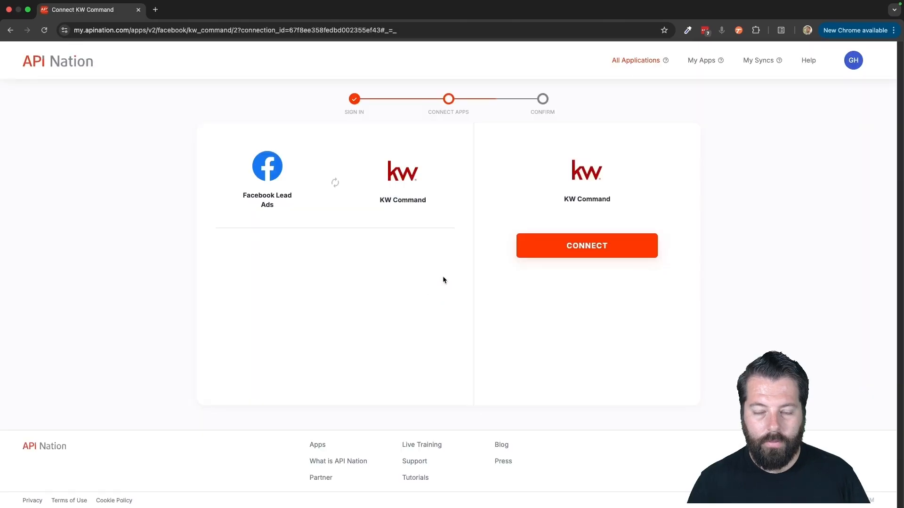
Start the KW Command connection and sign in with the KW user name and password.
left_click(607, 255)
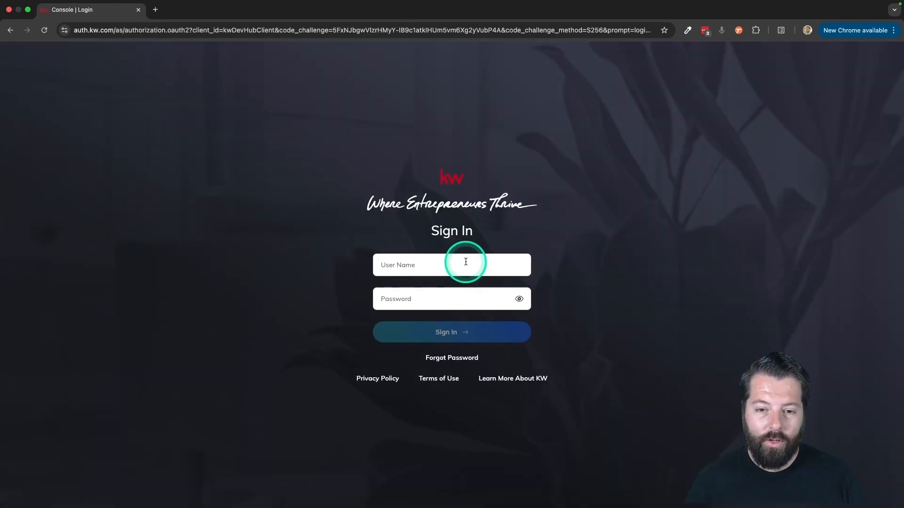
left_click(465, 262)
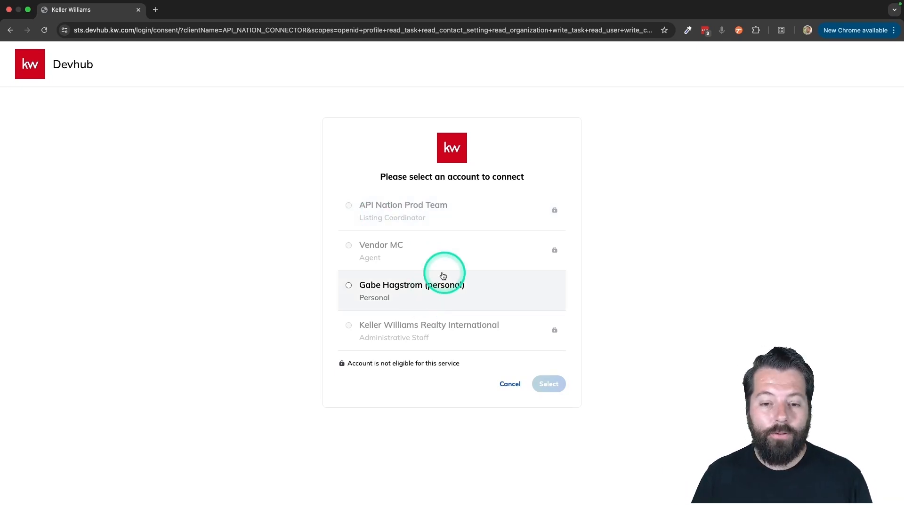
Grant API_NATION_CONNECTOR access to the personal KW account and connect that account to the sync.
left_click(385, 289)
left_click(544, 384)
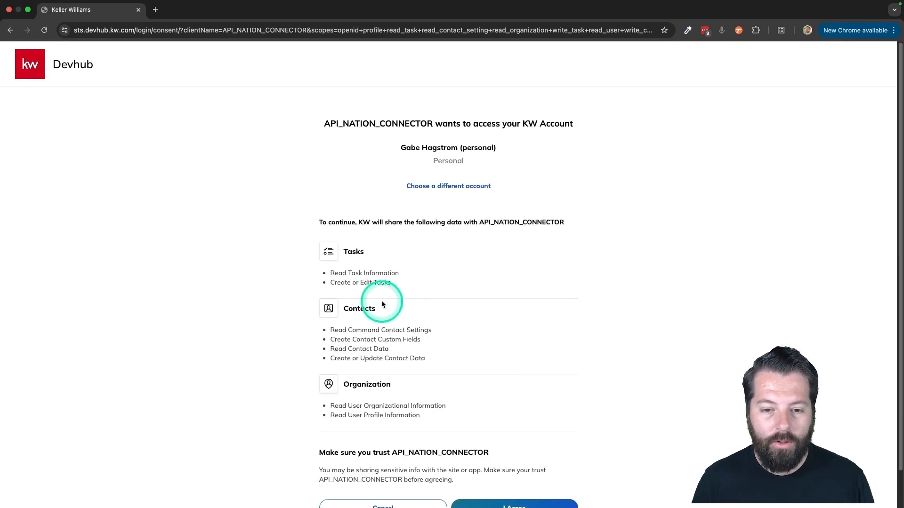
scroll(541, 359, "down", 2)
left_click(502, 471)
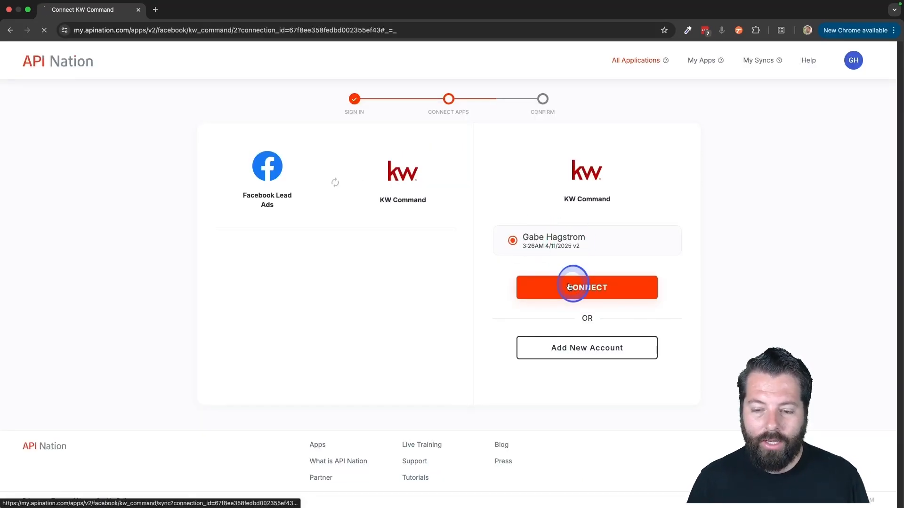
left_click(570, 287)
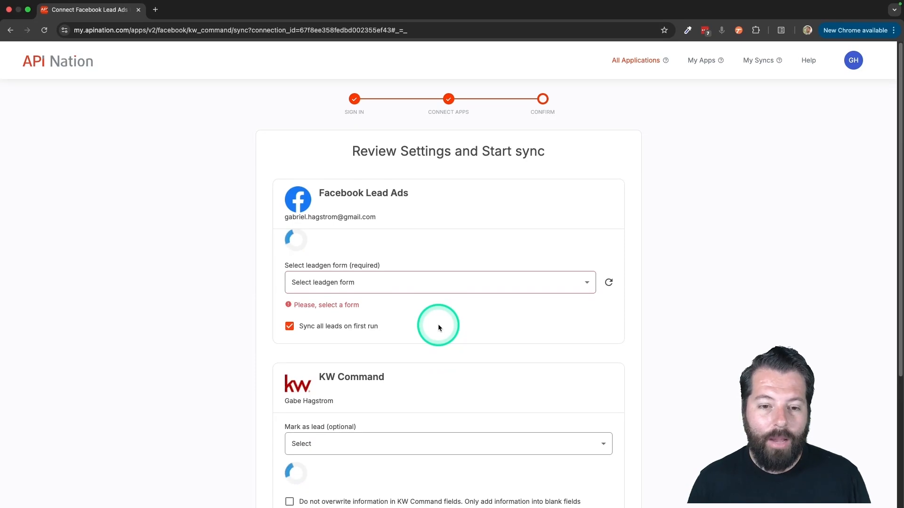
Set the Facebook Lead Ads page to API Nation and the leadgen form to the first Example Lead Ad.
scroll(438, 325, "down", 3)
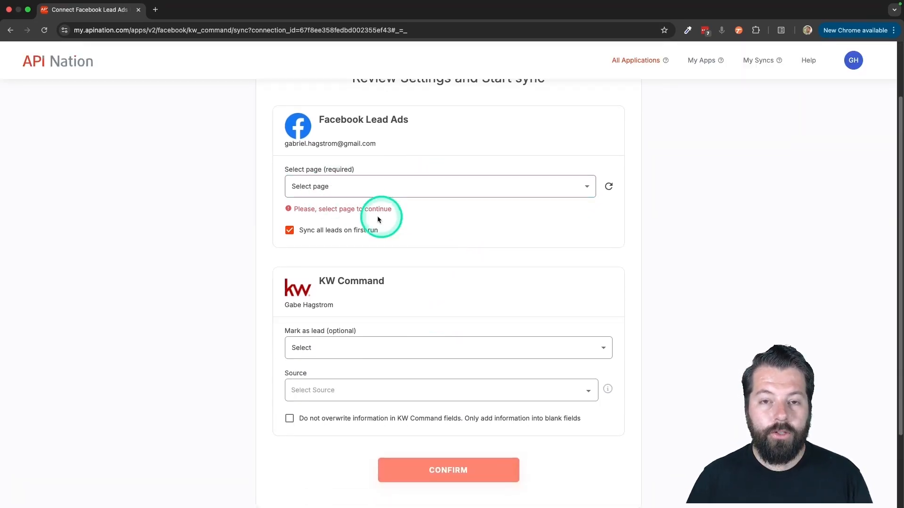
left_click(342, 194)
left_click(335, 204)
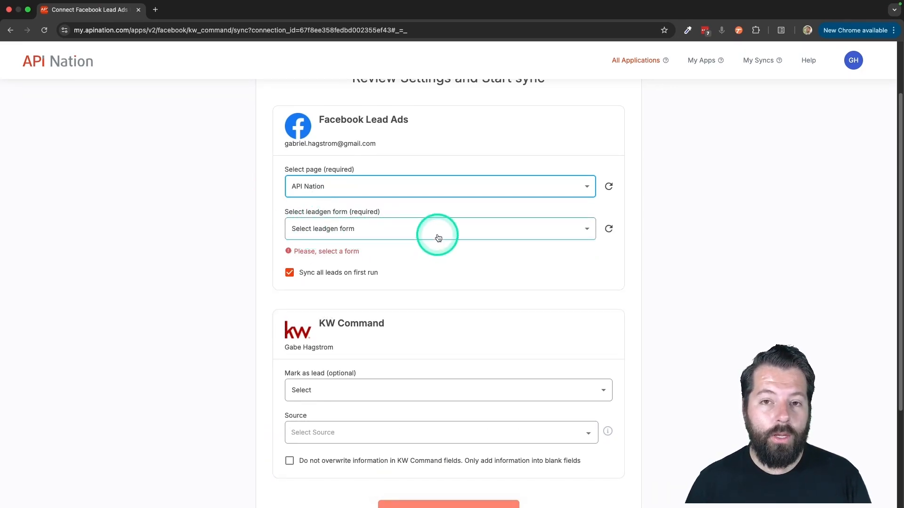
left_click(331, 228)
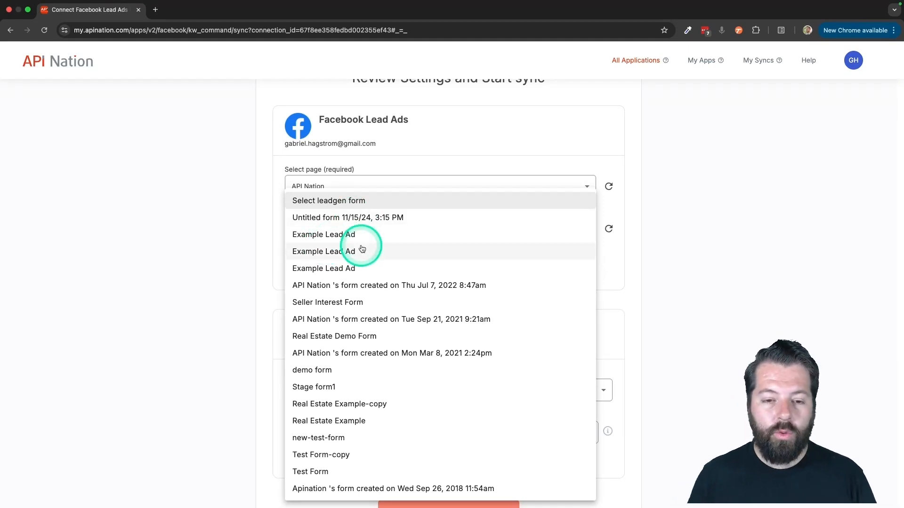
left_click(310, 235)
Set KW Command's lead marking to "Only Mark as Lead when contact updated" and the source to Facebook, and confirm the sync settings.
scroll(253, 274, "down", 5)
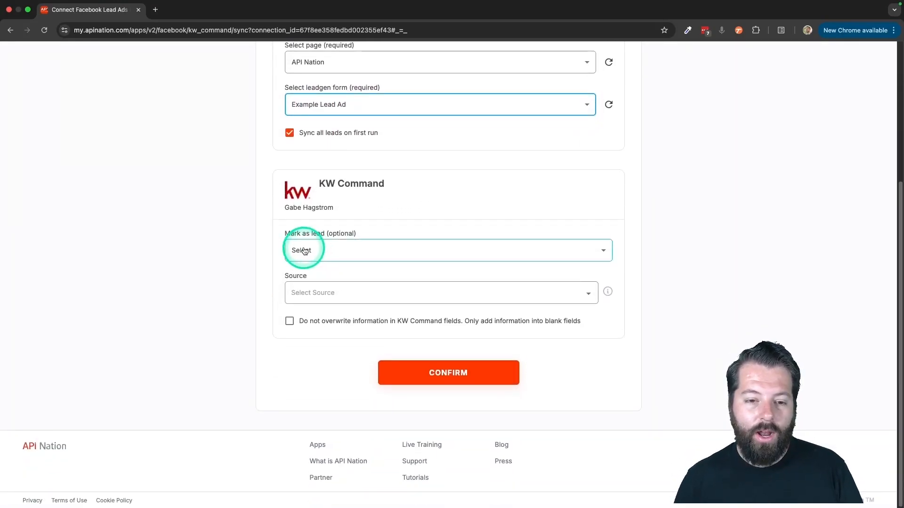
left_click(303, 252)
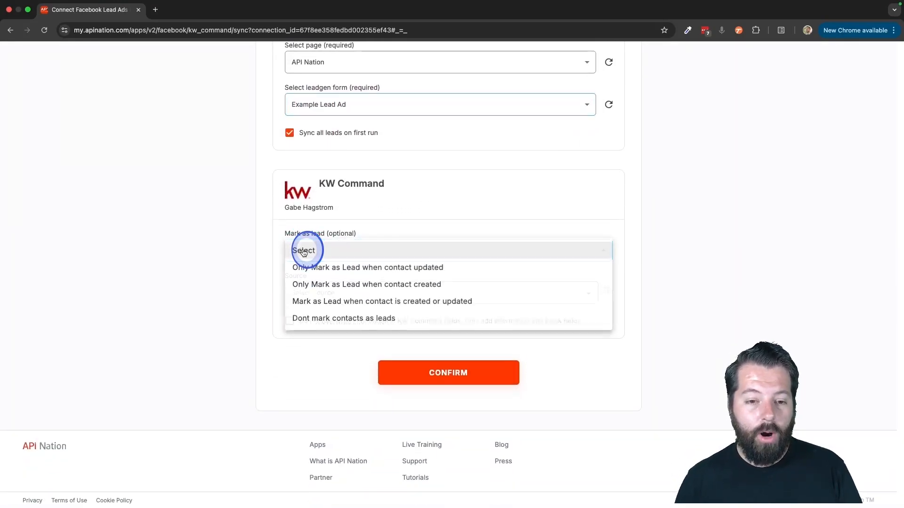
left_click(329, 274)
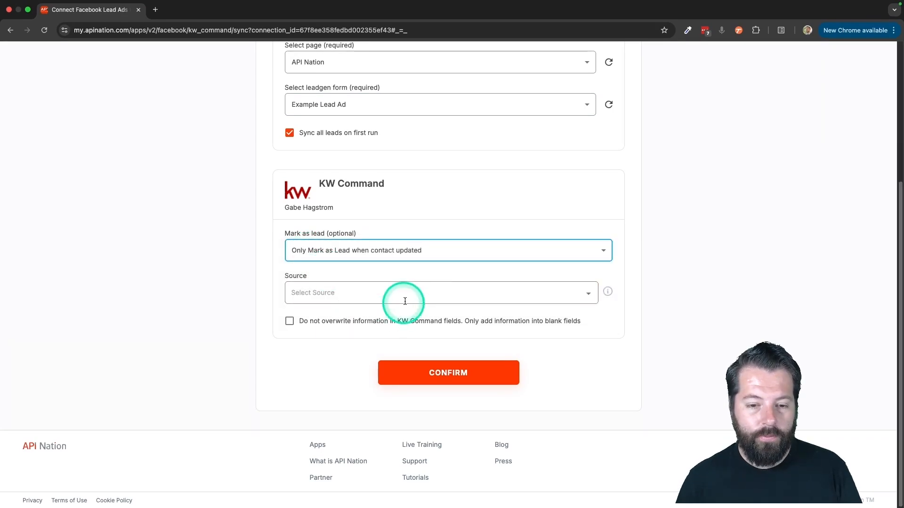
left_click(428, 289)
type("fa")
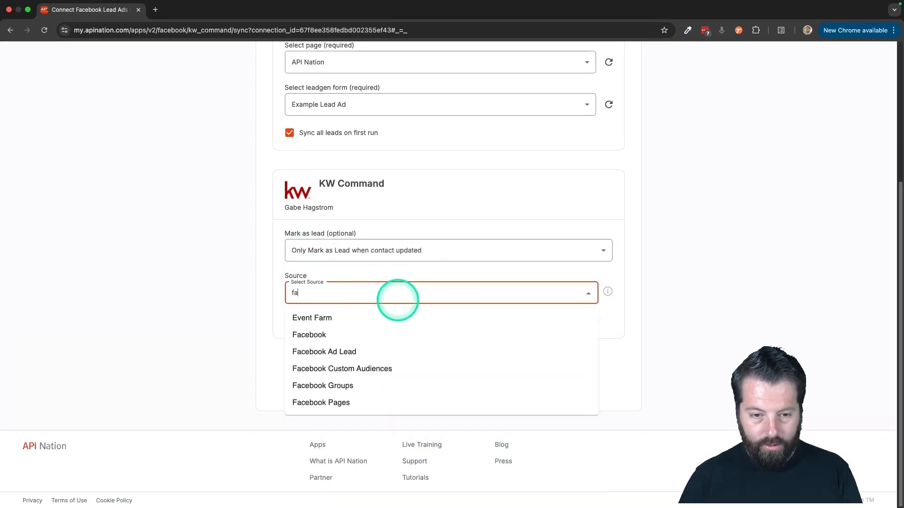
left_click(358, 334)
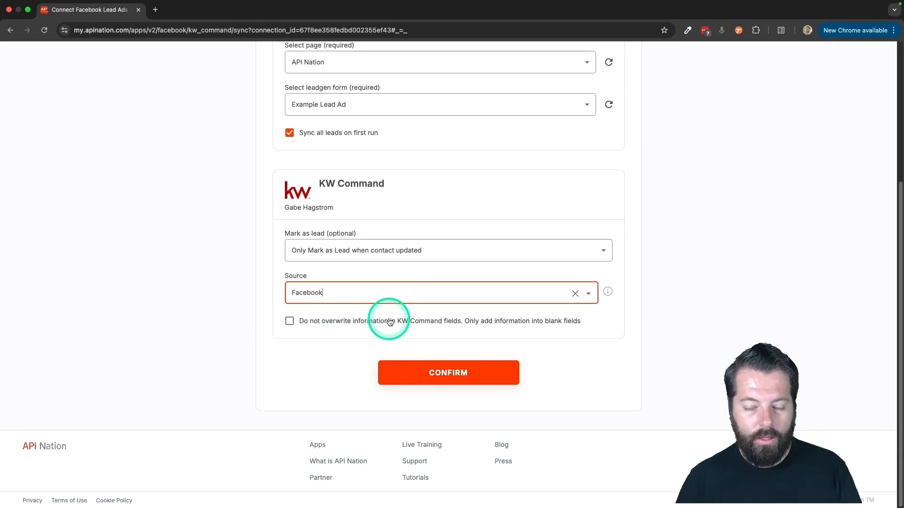
left_click(423, 375)
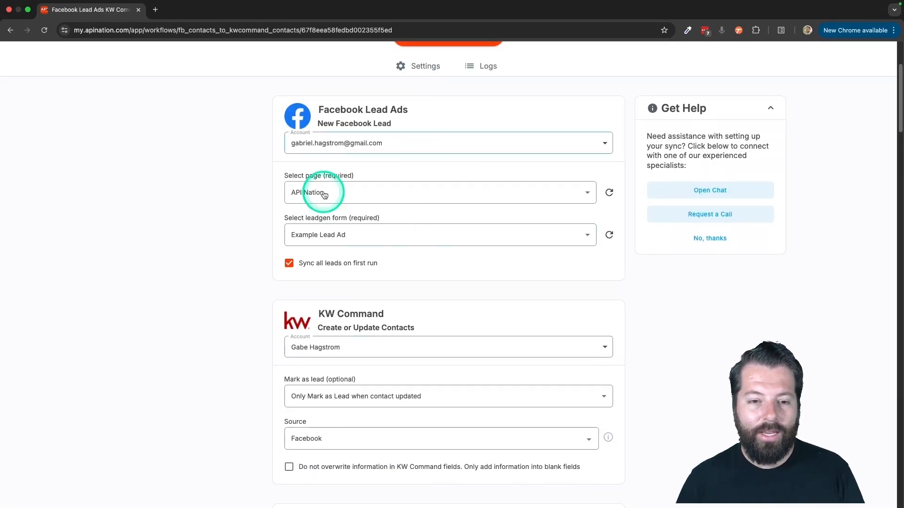
Examine the lead fields available for filtering the sync, leaving it on No Filter.
scroll(354, 296, "down", 5)
scroll(355, 299, "down", 4)
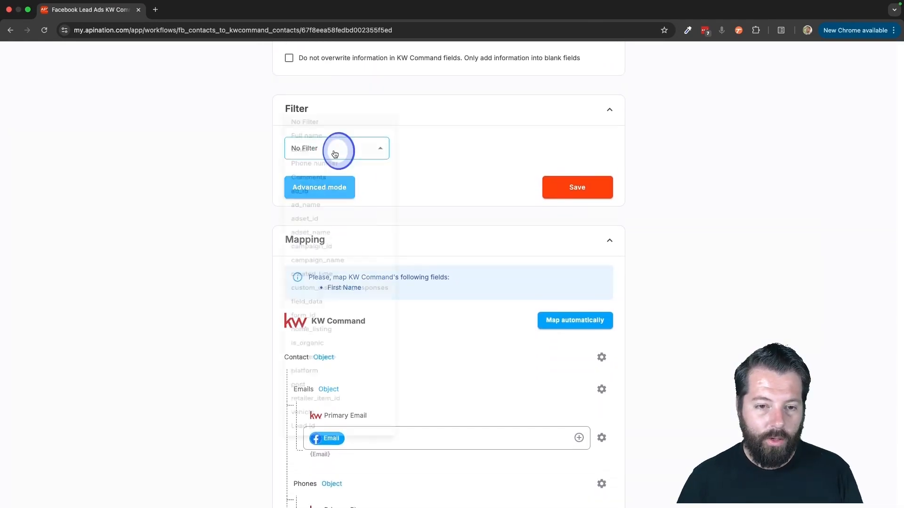
left_click(337, 151)
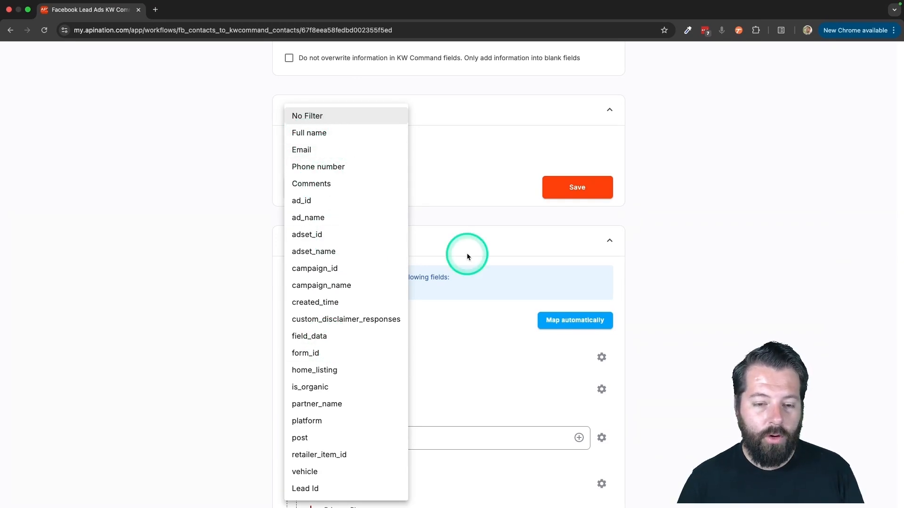
left_click(465, 196)
Review the Primary Email and Primary Phone mappings for the KW Command contact, and set its Tags field to FBLEADAD.
scroll(259, 351, "down", 4)
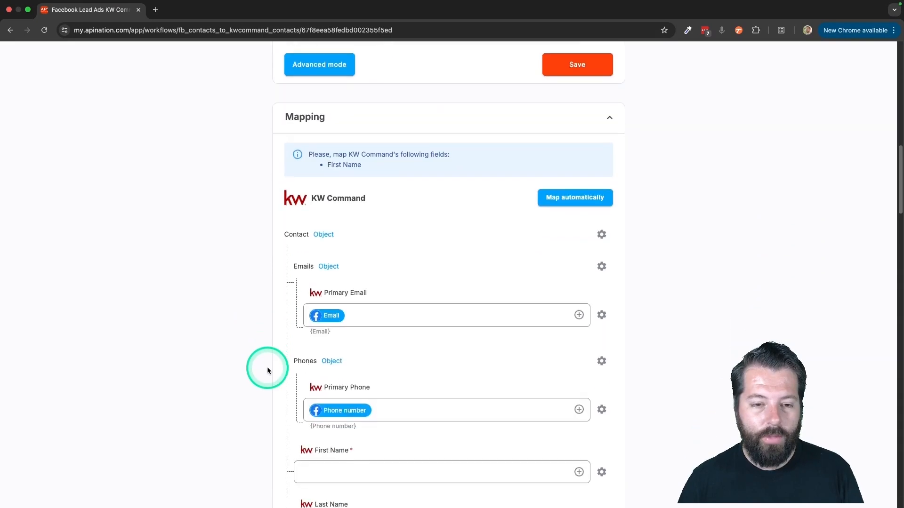
left_click(324, 263)
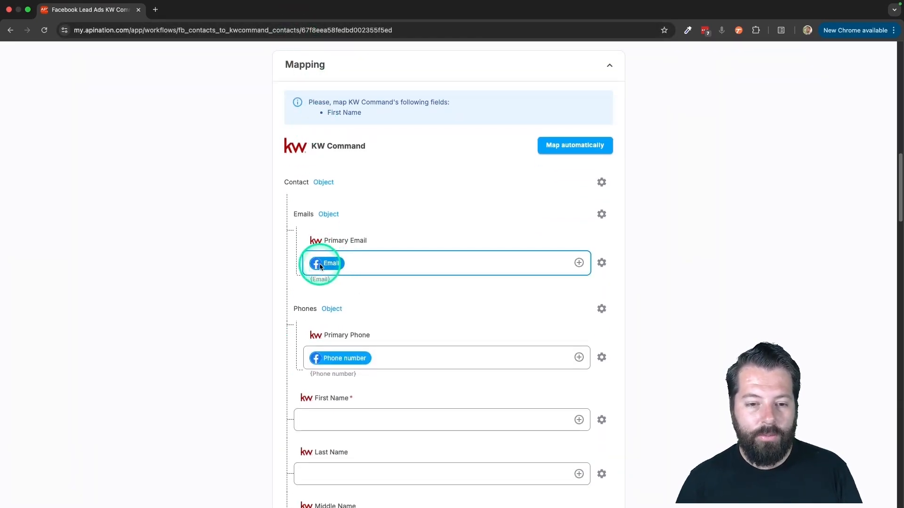
left_click(340, 242)
left_click(324, 358)
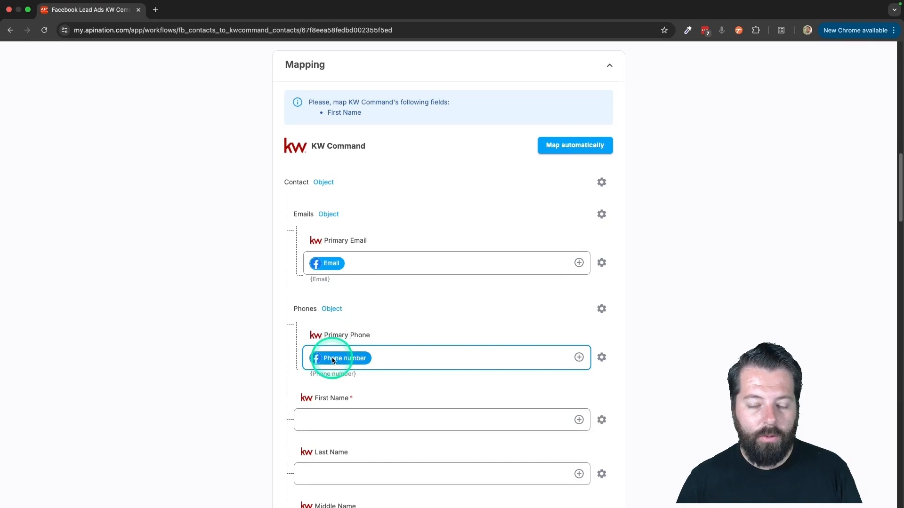
left_click(332, 320)
scroll(268, 387, "down", 10)
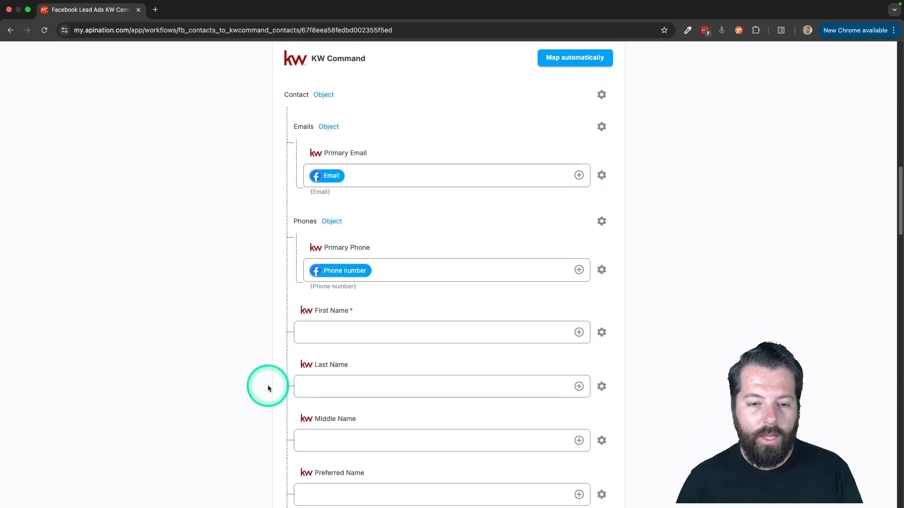
scroll(337, 330, "down", 7)
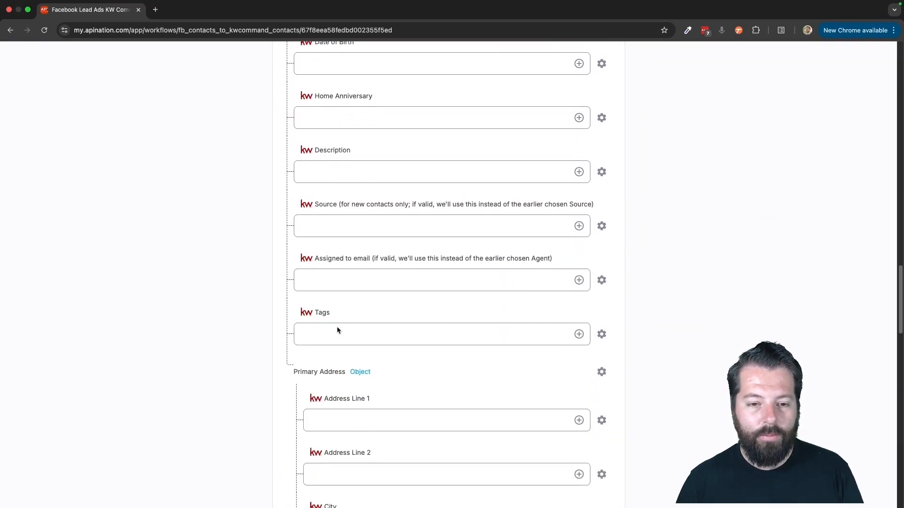
left_click(337, 327)
left_click(314, 247)
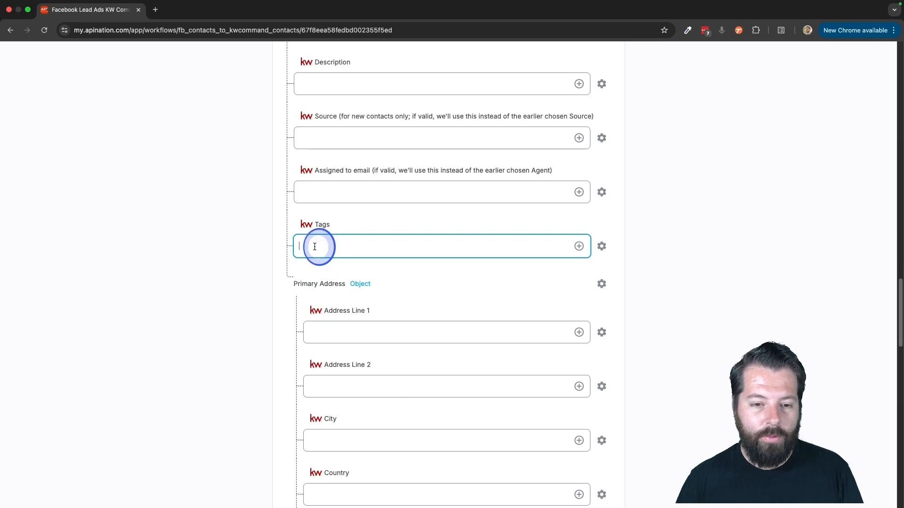
type("FBLEADAD")
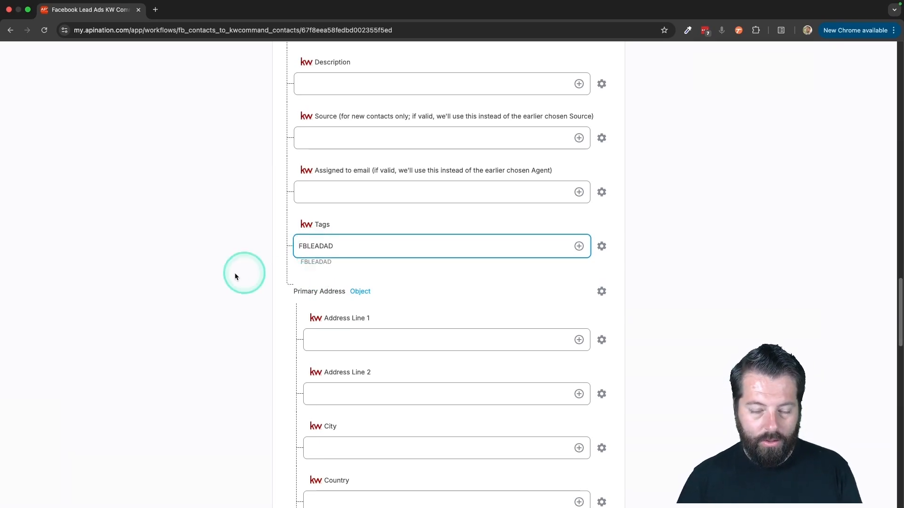
left_click(216, 321)
Map the ID field of the KW Command note to the Facebook ad_id field.
scroll(216, 321, "down", 9)
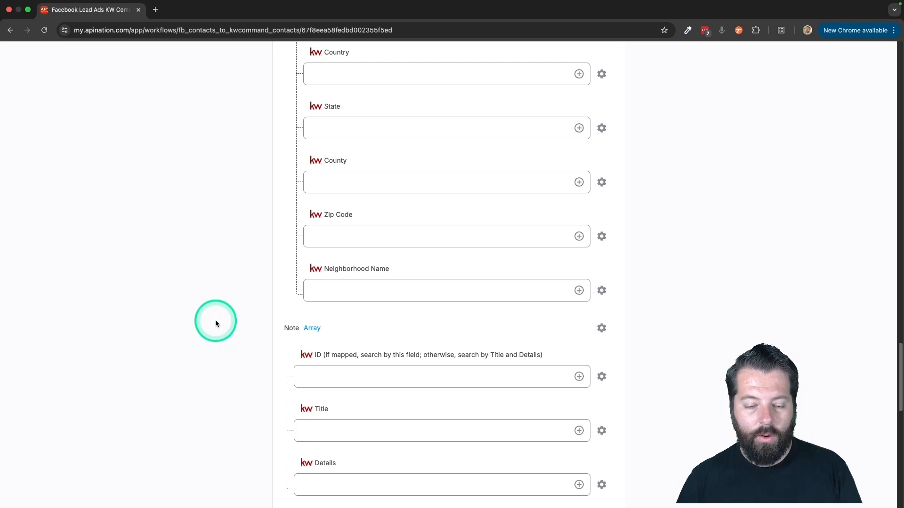
scroll(216, 321, "down", 2)
left_click(340, 374)
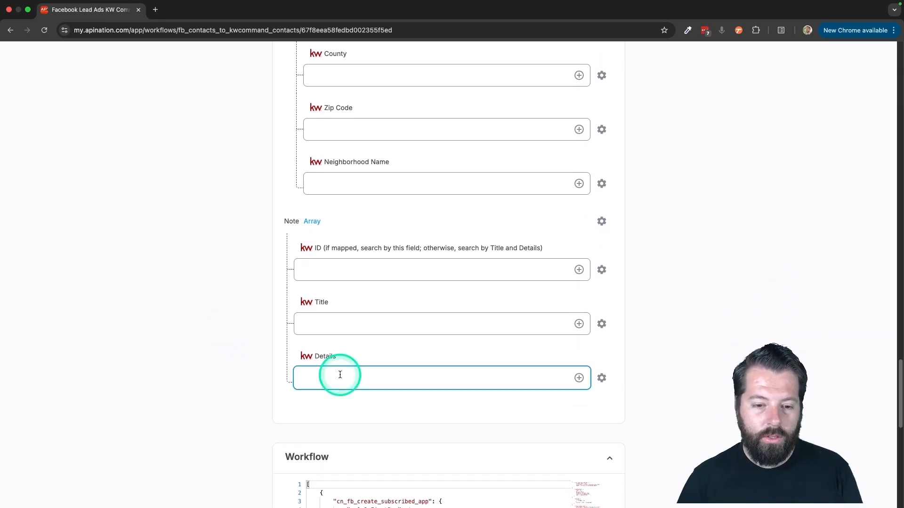
left_click(377, 272)
left_click(579, 270)
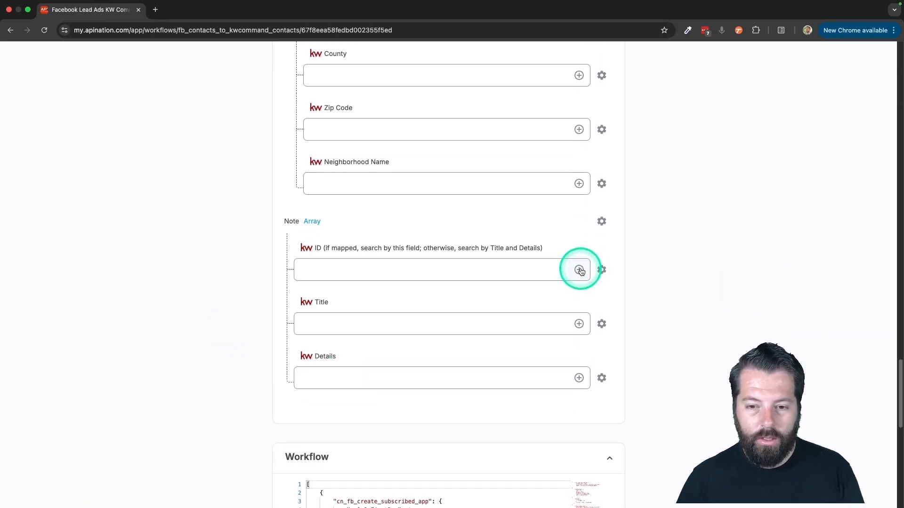
left_click(339, 295)
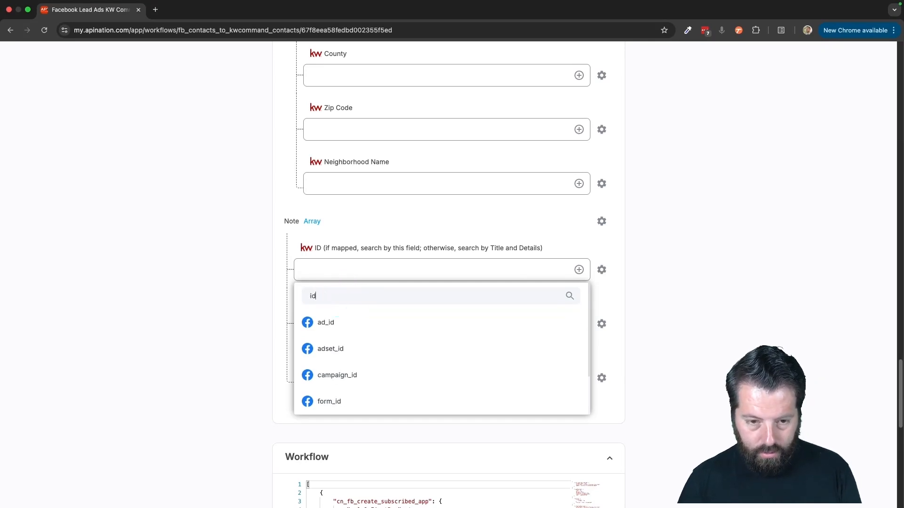
left_click(328, 322)
left_click(529, 278)
left_click(357, 353)
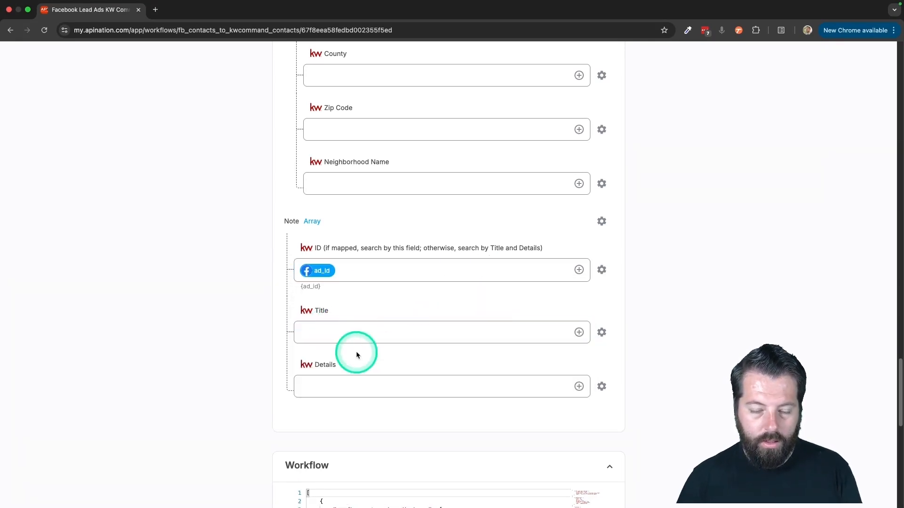
Set the KW Command note's Title to "FB LEAD AD FORM".
left_click(354, 338)
left_click(470, 338)
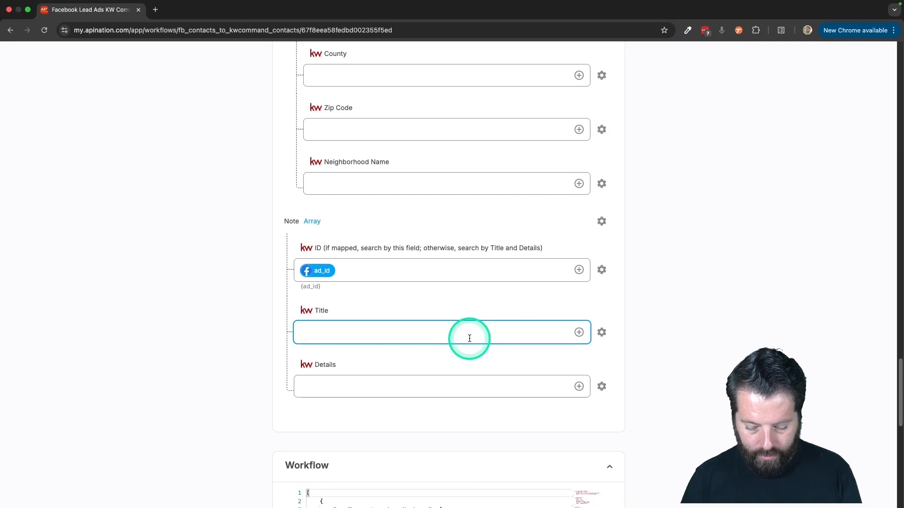
type("FB LEAD AD Conta")
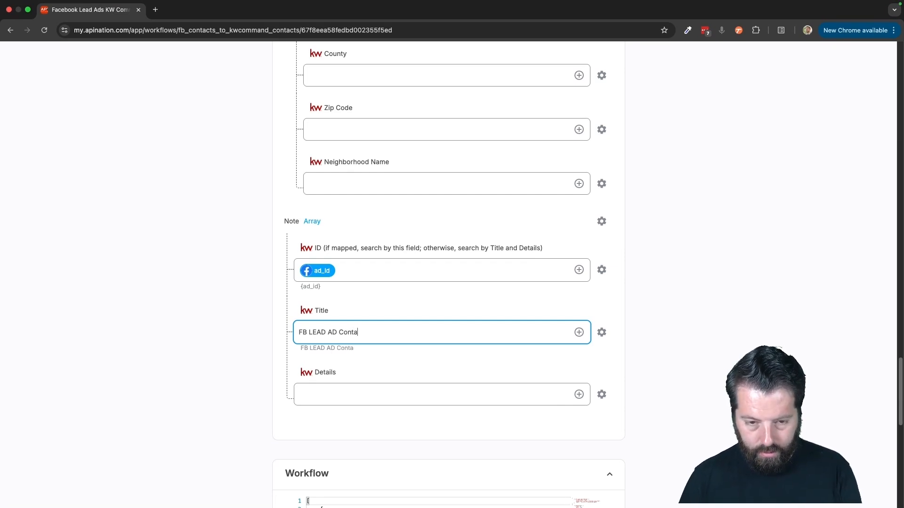
key("BackSpace")
key("BackSpace")
key("BackSpace")
key("BackSpace")
key("BackSpace")
key("BackSpace")
key("BackSpace")
type("FORM")
Map the KW Command note's Details field to the Facebook Comments field.
left_click(333, 398)
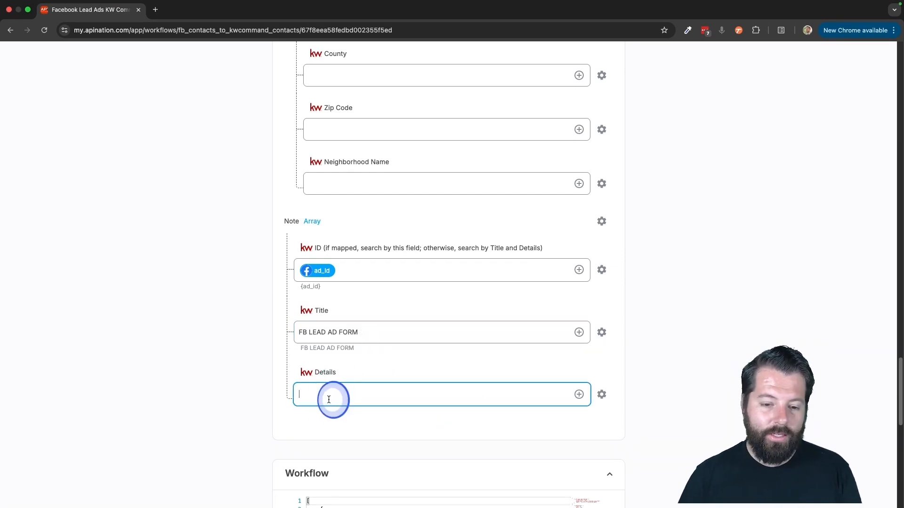
left_click(580, 395)
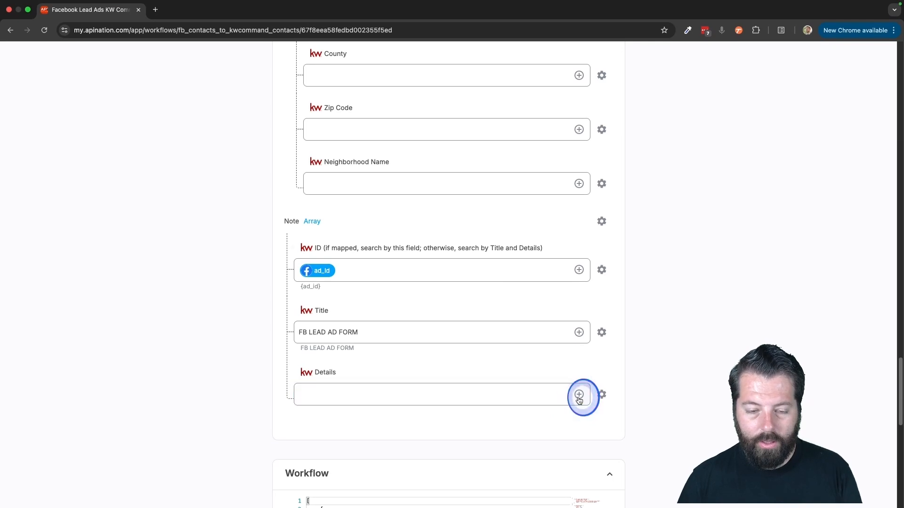
scroll(372, 315, "down", 2)
left_click(339, 307)
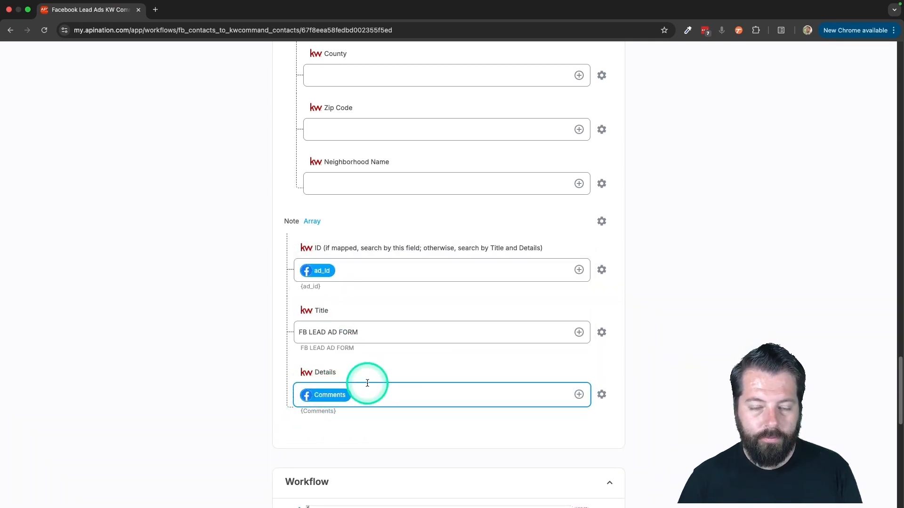
Activate the Facebook Lead Ads KW Command contacts sync and create a clone of it.
scroll(367, 383, "up", 20)
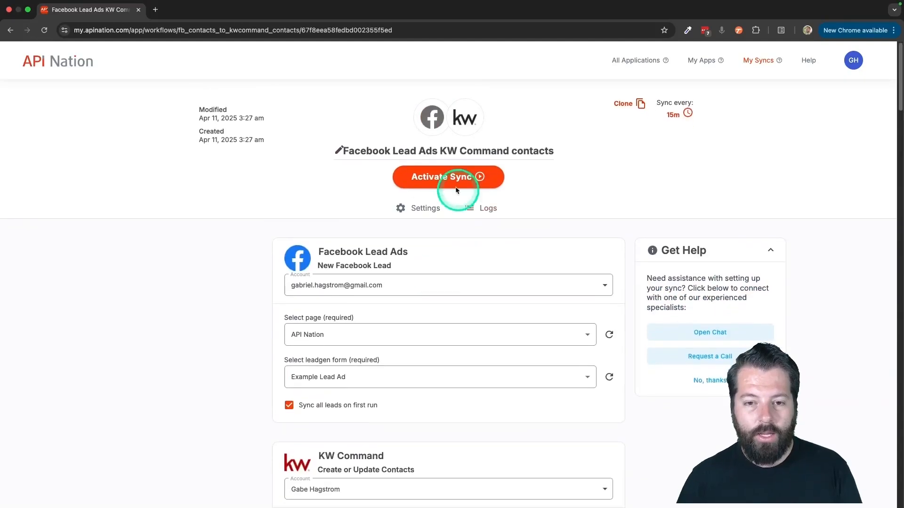
left_click(456, 190)
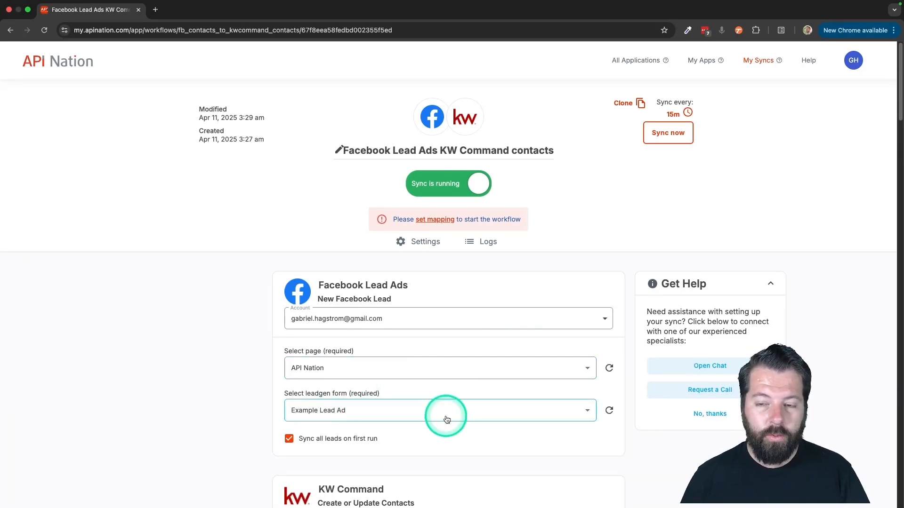
left_click(624, 105)
left_click(537, 311)
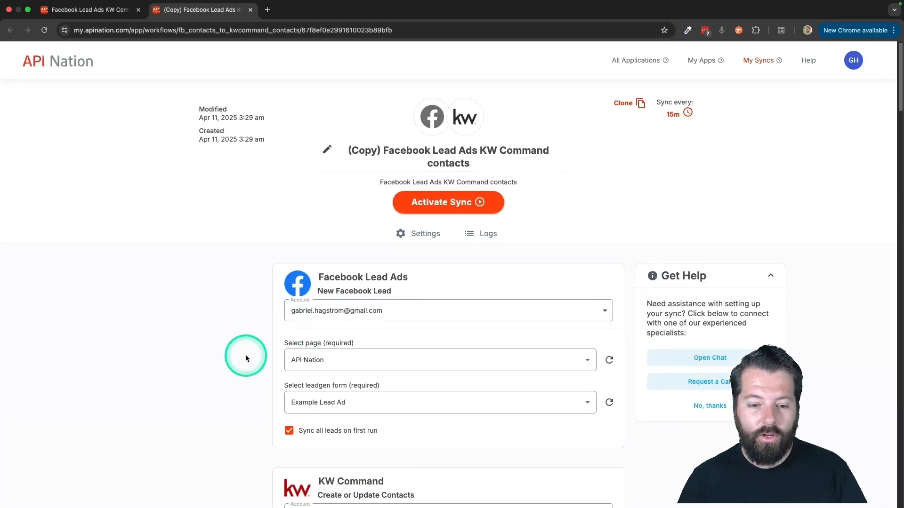
Set the cloned sync's leadgen form to Seller Interest Form and review its filter and field mapping.
scroll(245, 357, "down", 2)
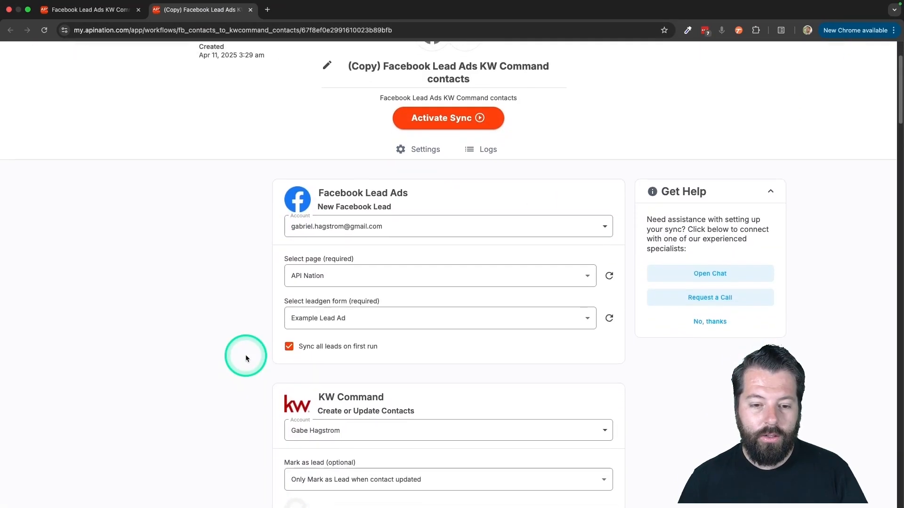
left_click(337, 319)
left_click(340, 303)
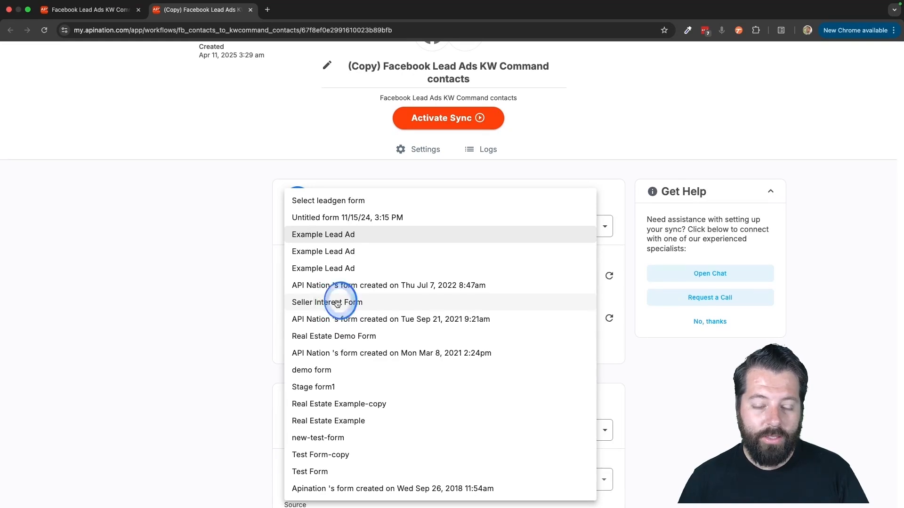
scroll(252, 321, "down", 6)
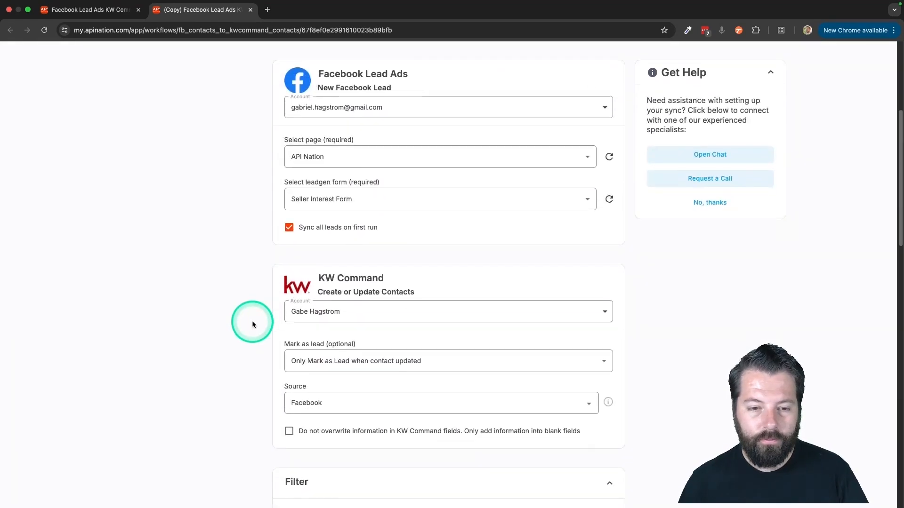
scroll(252, 321, "down", 8)
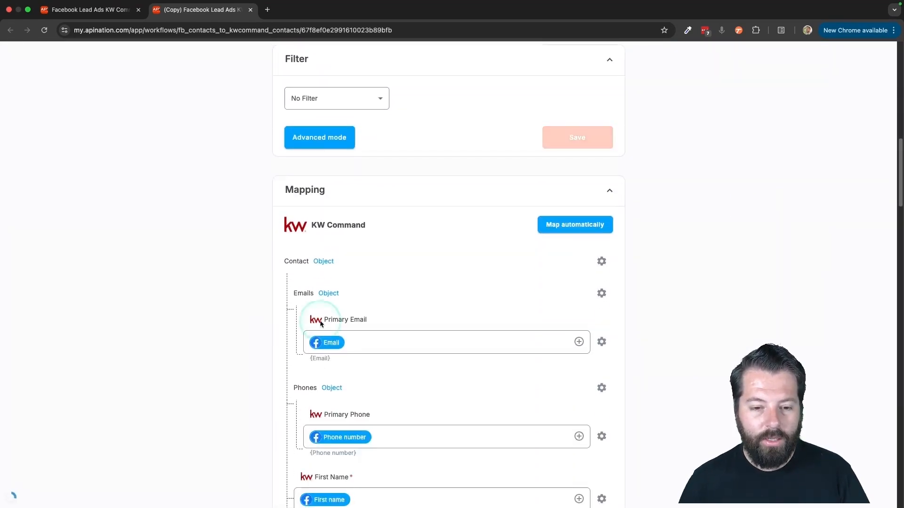
scroll(320, 378, "down", 3)
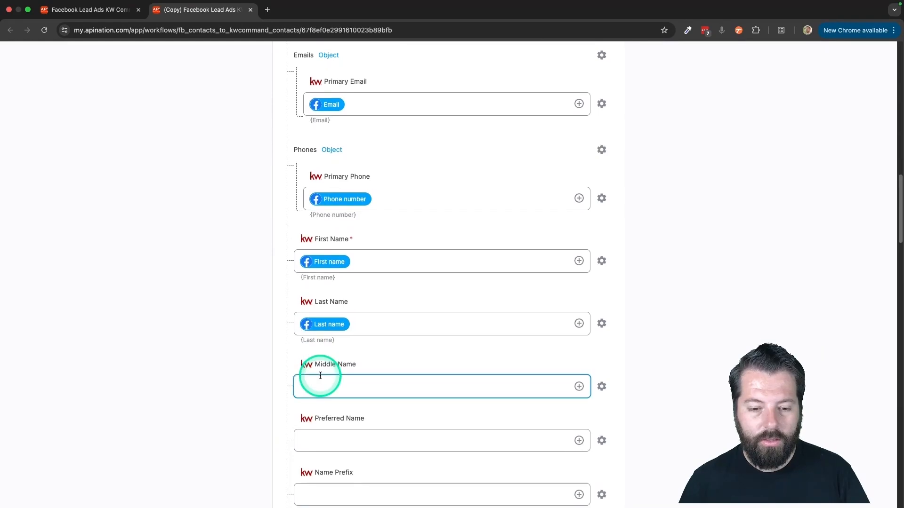
Rename the cloned sync by replacing the "(Copy)" prefix with "Seller Interest" ahead of "Facebook Lead Ads KW Command contacts".
scroll(320, 379, "up", 19)
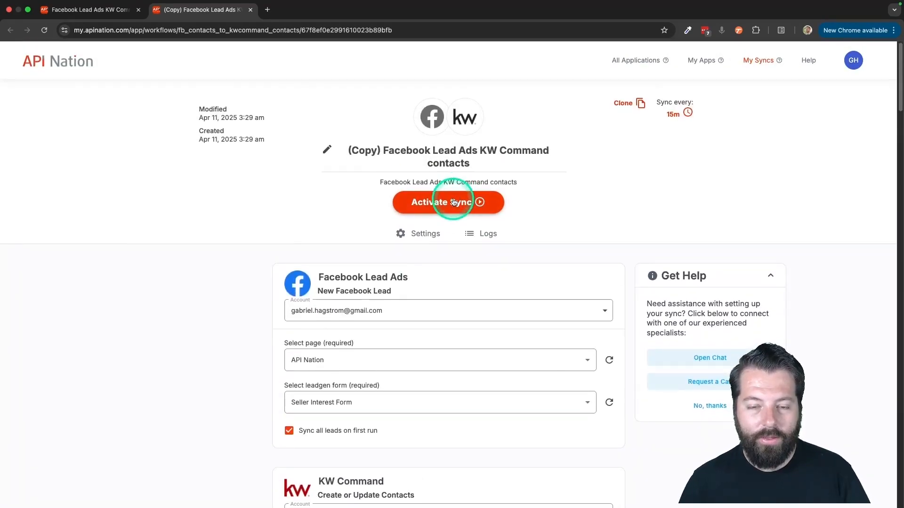
left_click(367, 151)
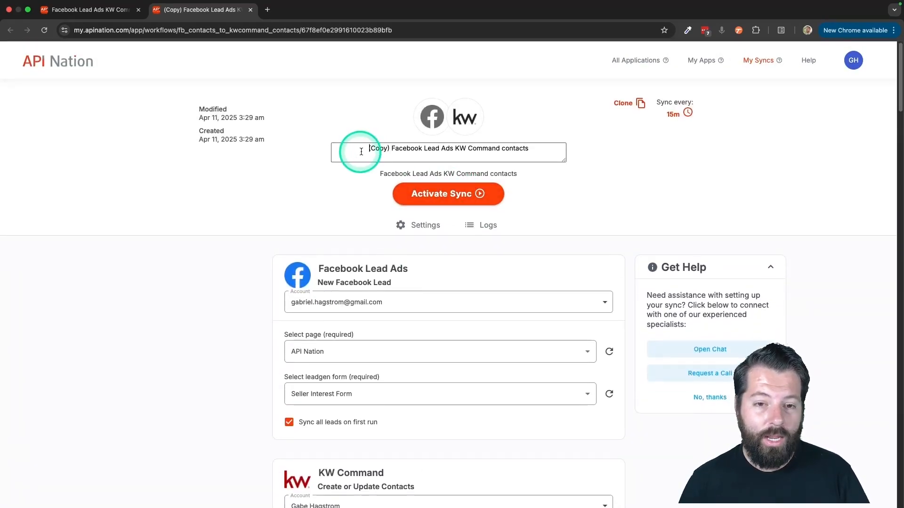
left_click_drag(390, 148, 352, 149)
type("Se")
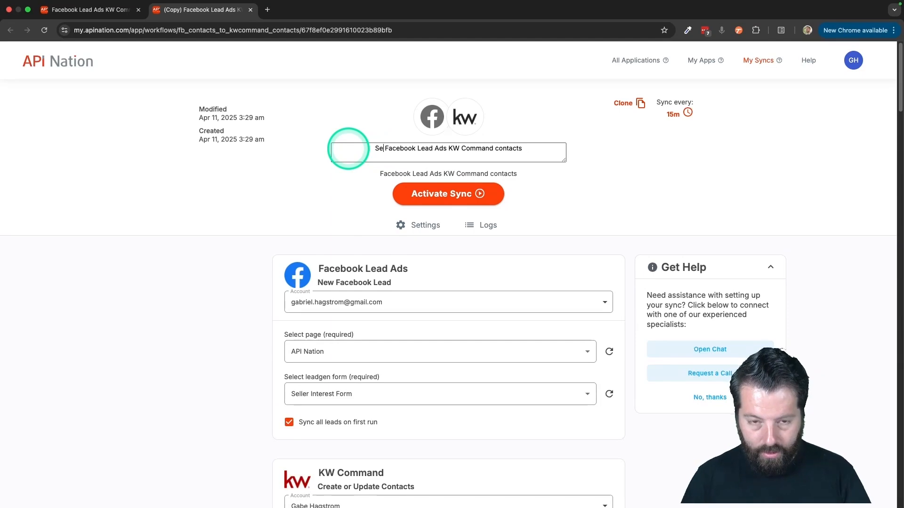
type("ller Interest")
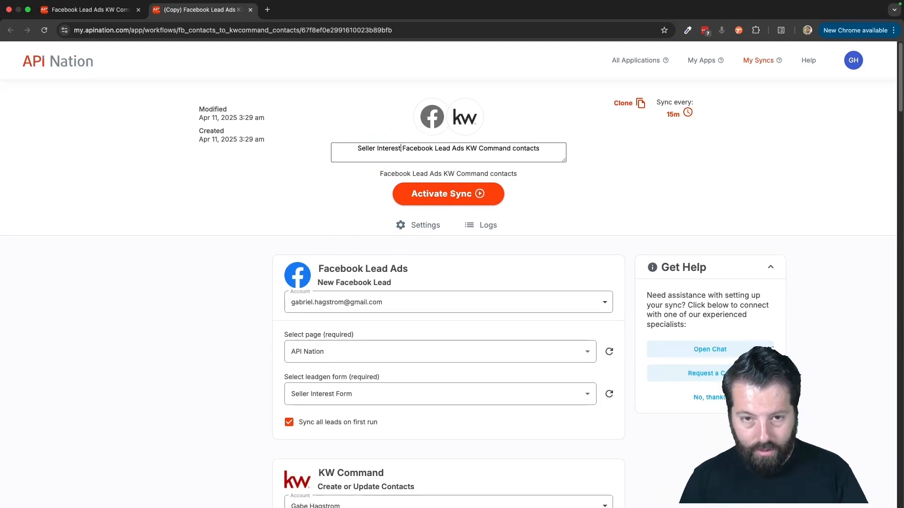
left_click(302, 170)
Activate the Seller Interest sync and open the overview of all syncs.
left_click(464, 203)
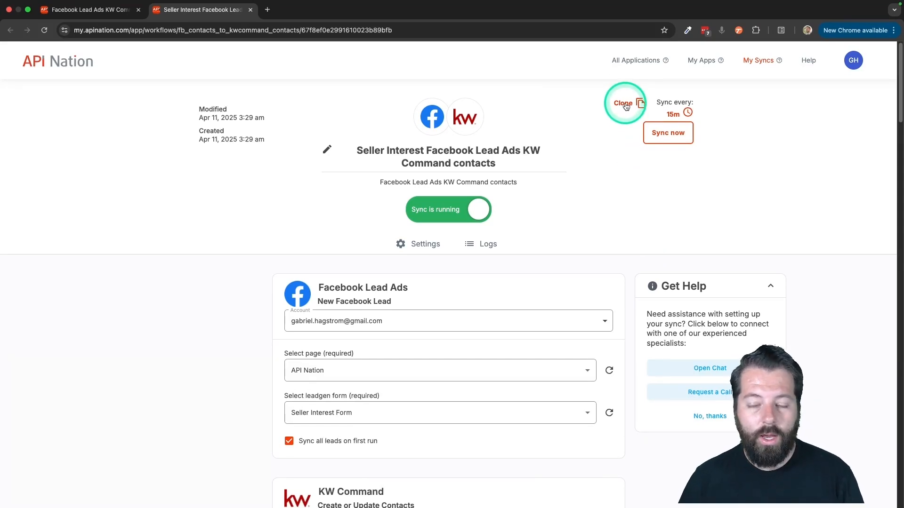
left_click(757, 61)
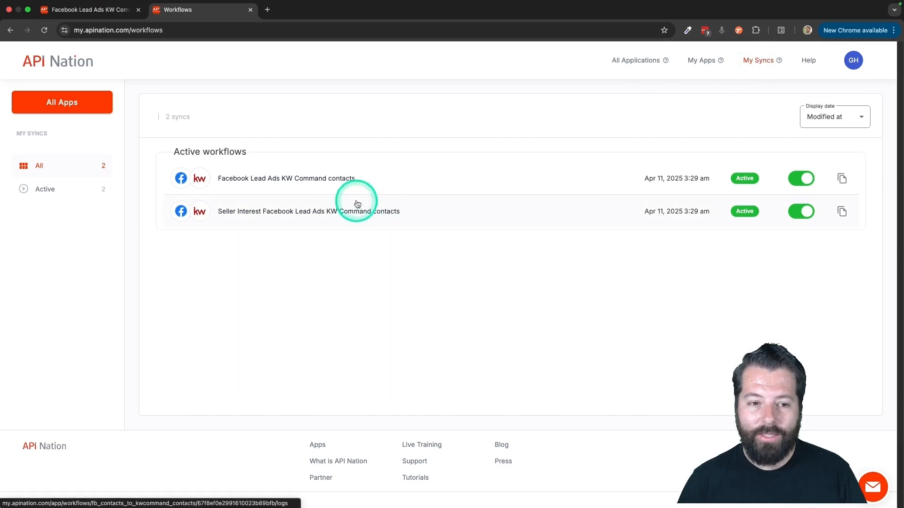